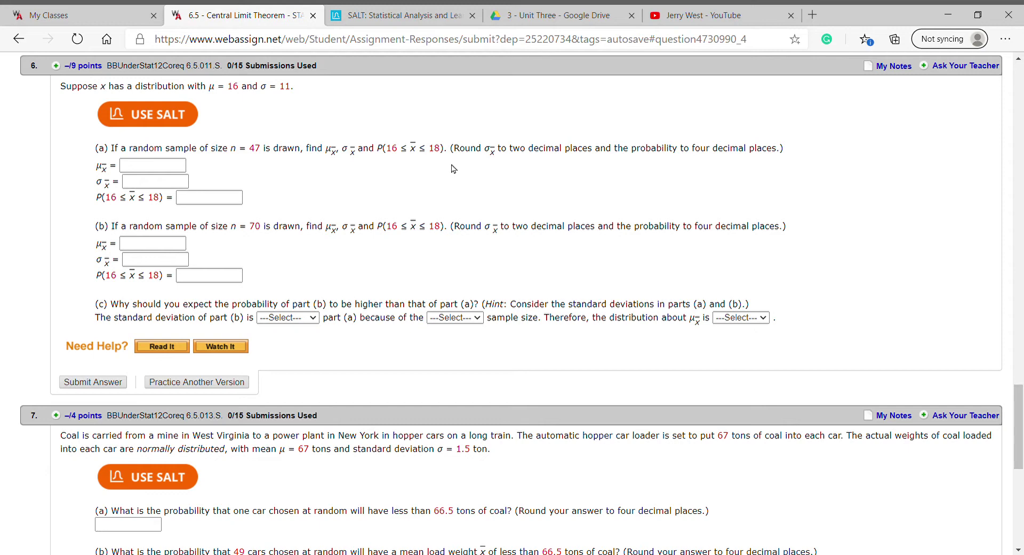
In question 6 part (a), enter 16 as the mean and 1.60 as the standard deviation of the sample mean
scroll(457, 193, "down", 4)
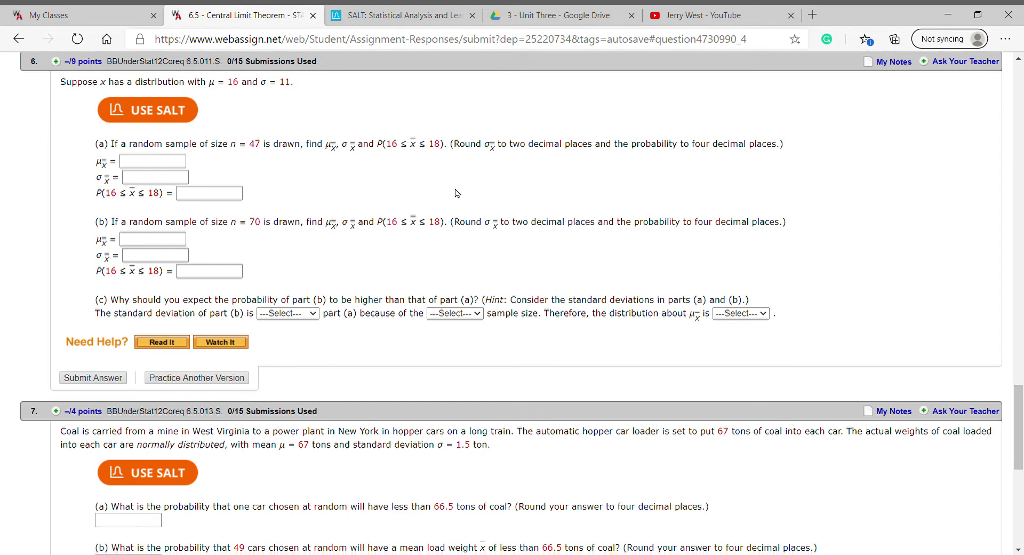
scroll(457, 193, "down", 3)
scroll(457, 193, "up", 7)
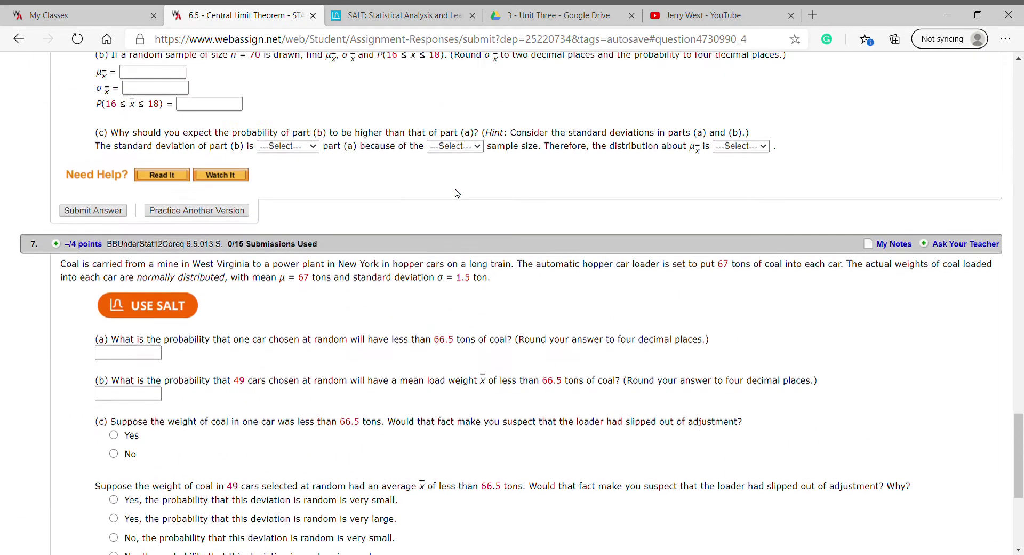
scroll(459, 195, "up", 1)
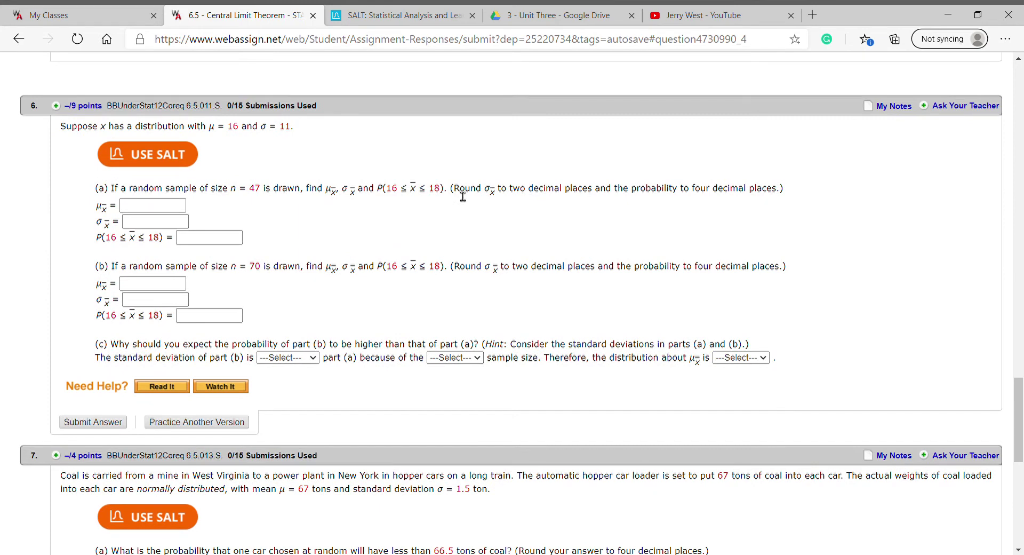
scroll(462, 196, "down", 1)
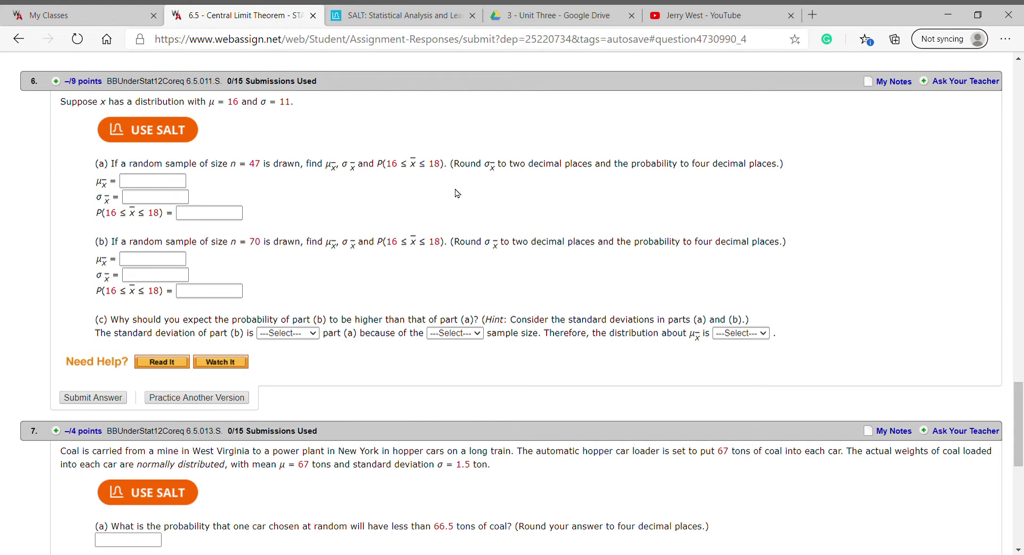
left_click(178, 181)
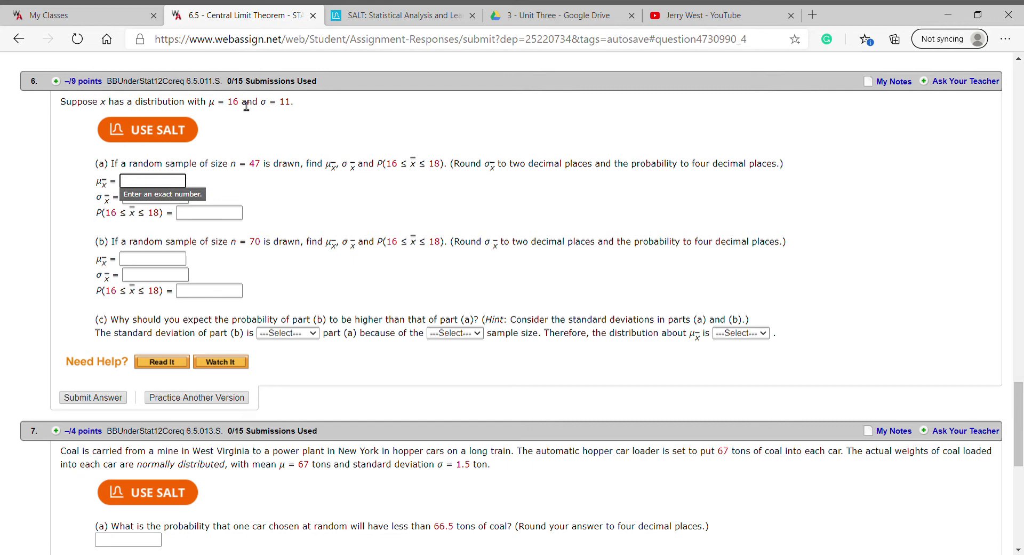
type("16")
left_click(213, 187)
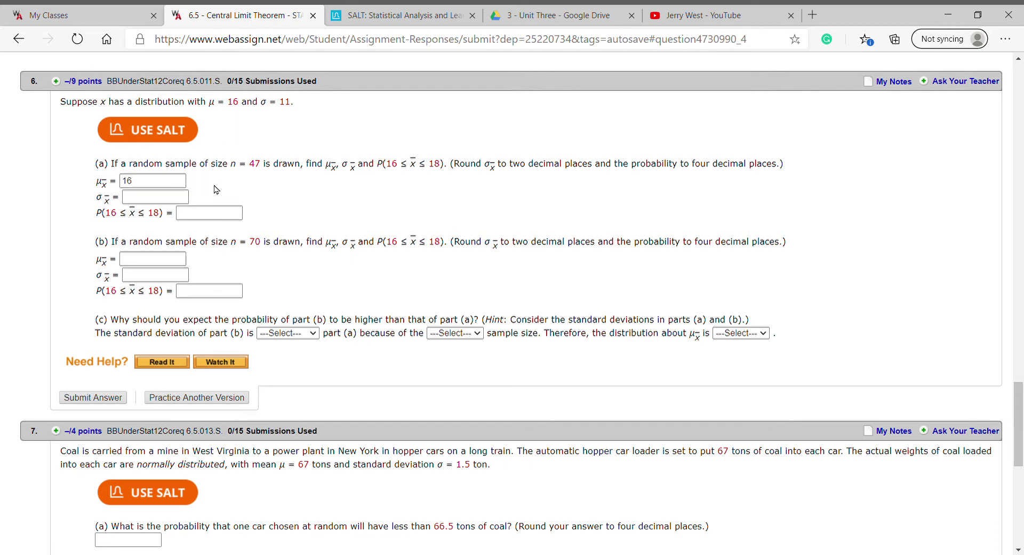
left_click(178, 198)
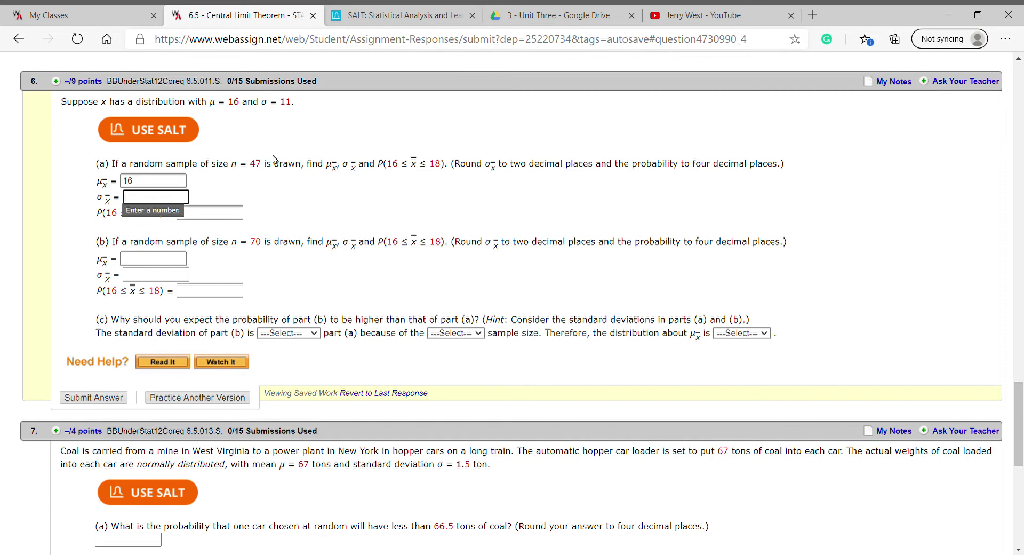
type("1.60")
left_click(291, 206)
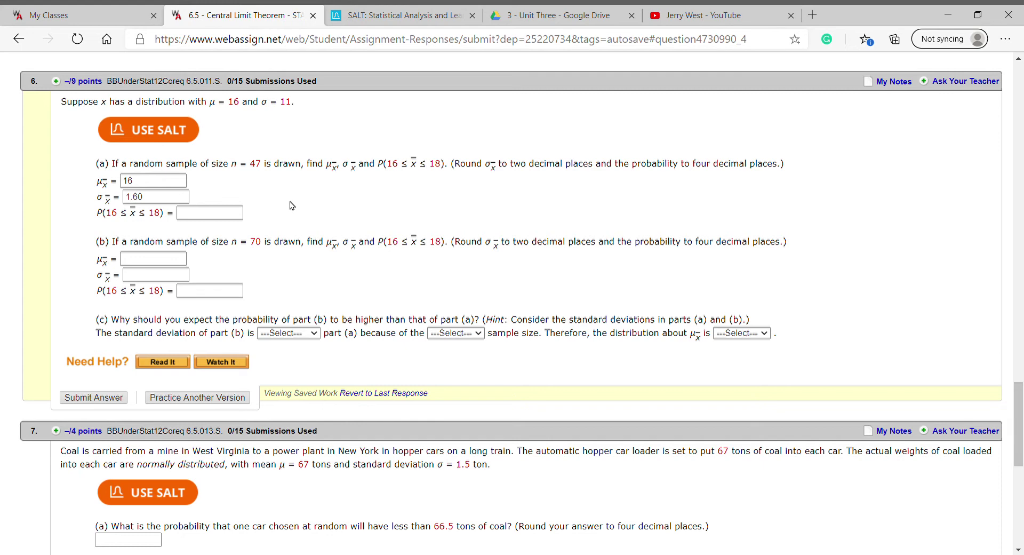
Switch to the SALT distribution calculator and set the normal distribution's mean to 16 and standard deviation to 1.60
left_click(373, 17)
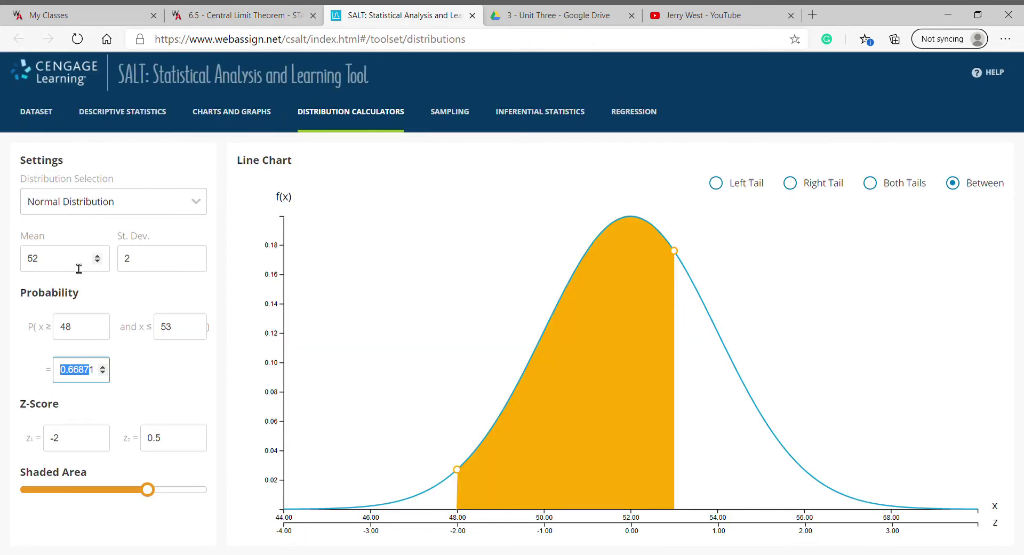
left_click(58, 268)
left_click_drag(58, 268, 16, 265)
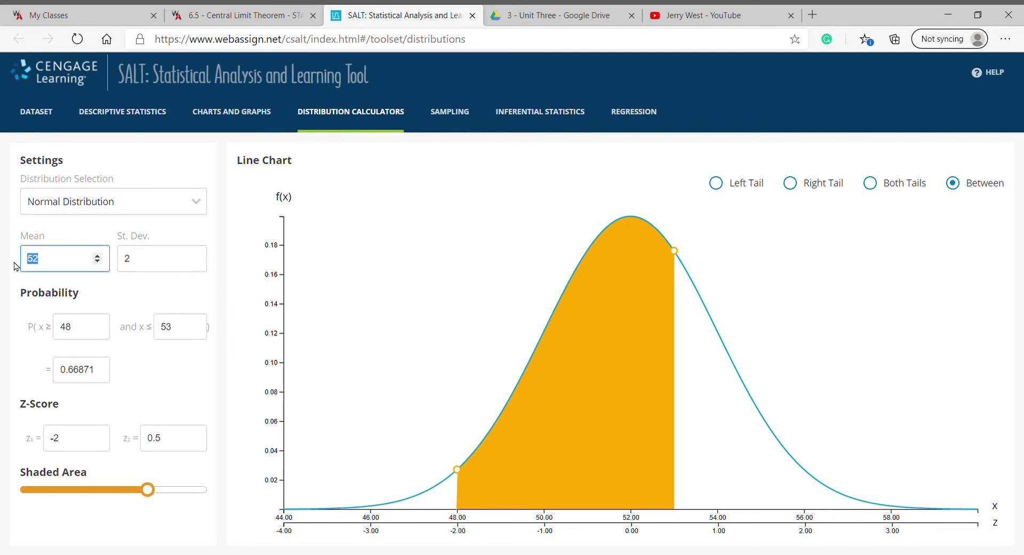
type("16")
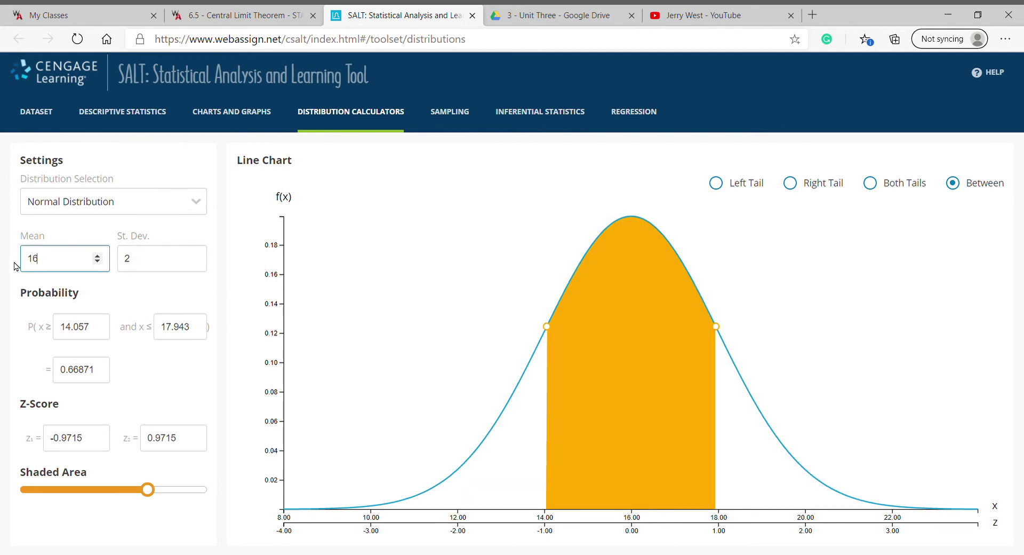
left_click_drag(142, 265, 116, 264)
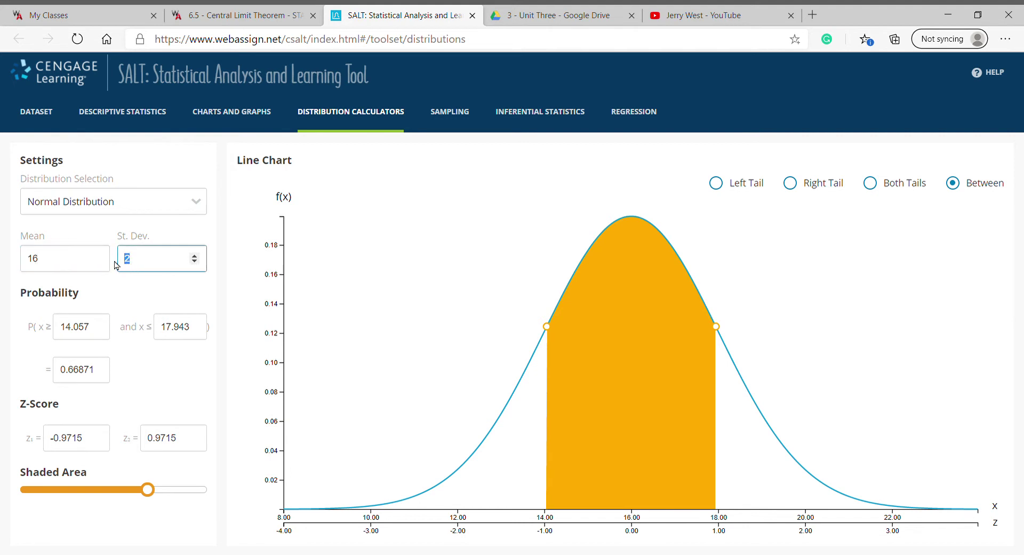
type("1.60")
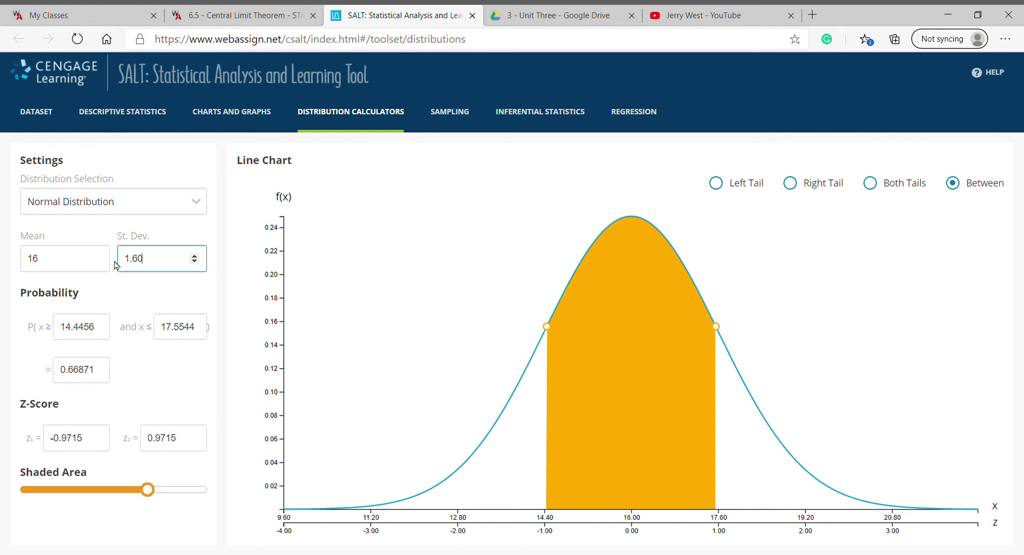
Check the interval in question 6 part (a), and set the SALT probability bounds to 16 and 18
left_click(236, 20)
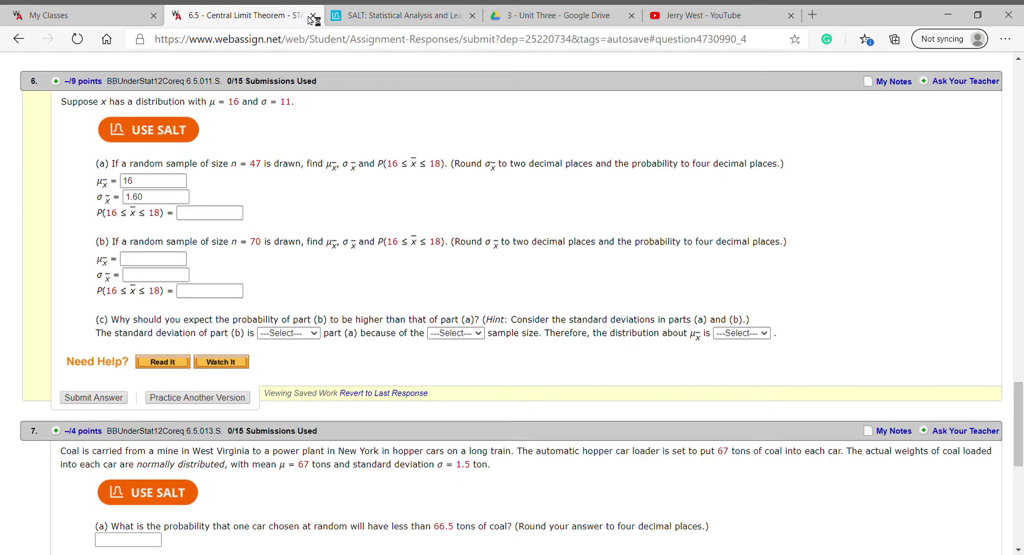
left_click(368, 17)
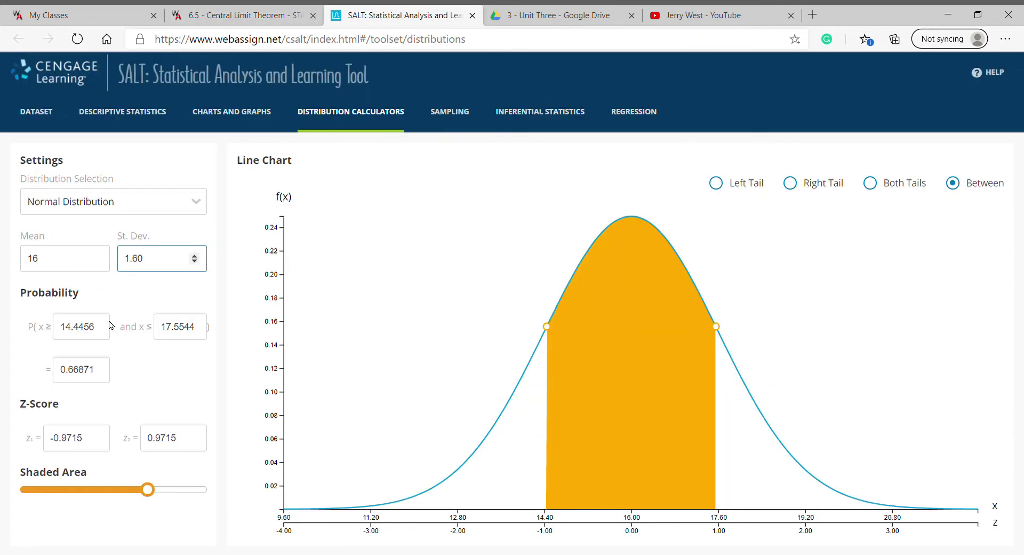
left_click_drag(99, 327, 63, 340)
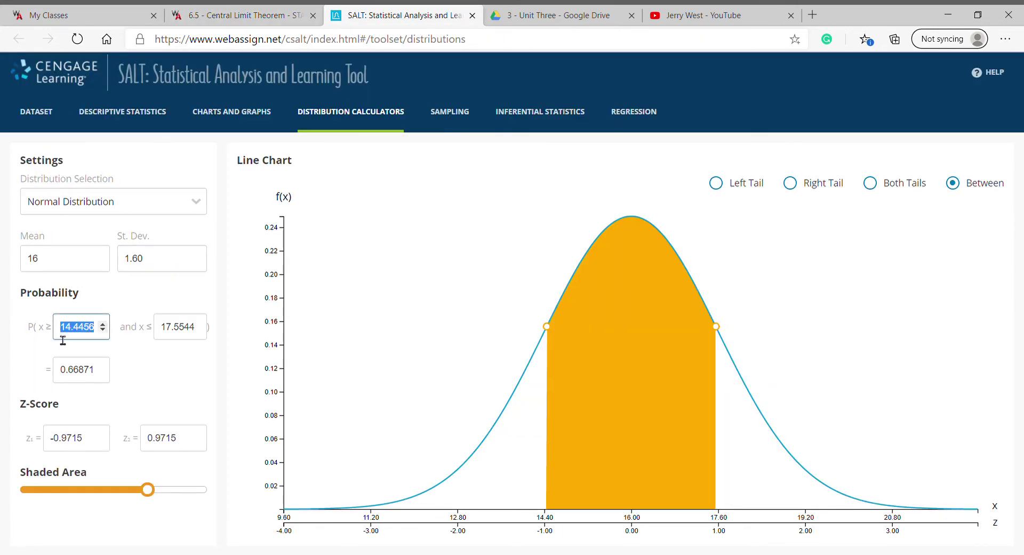
type("16")
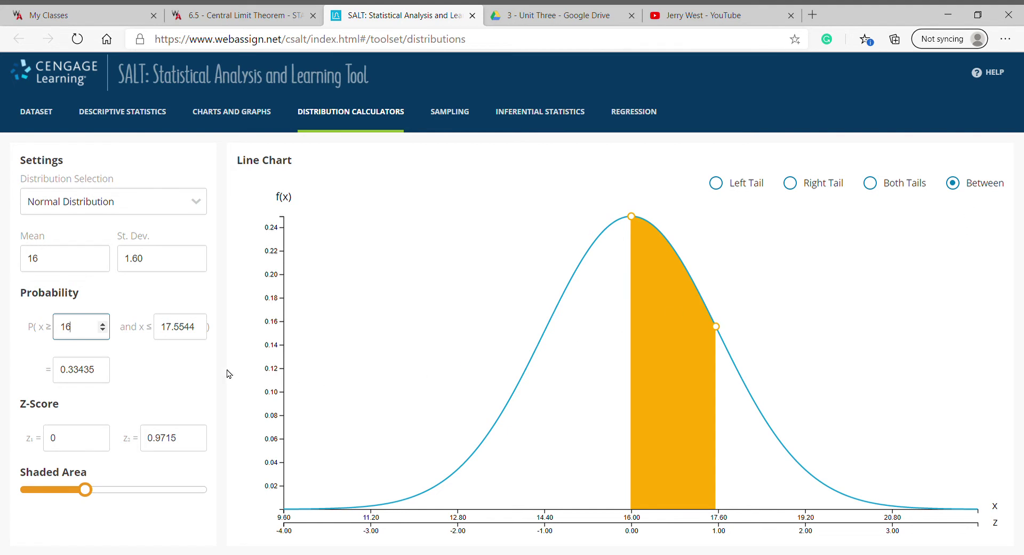
left_click_drag(202, 327, 152, 328)
type("18")
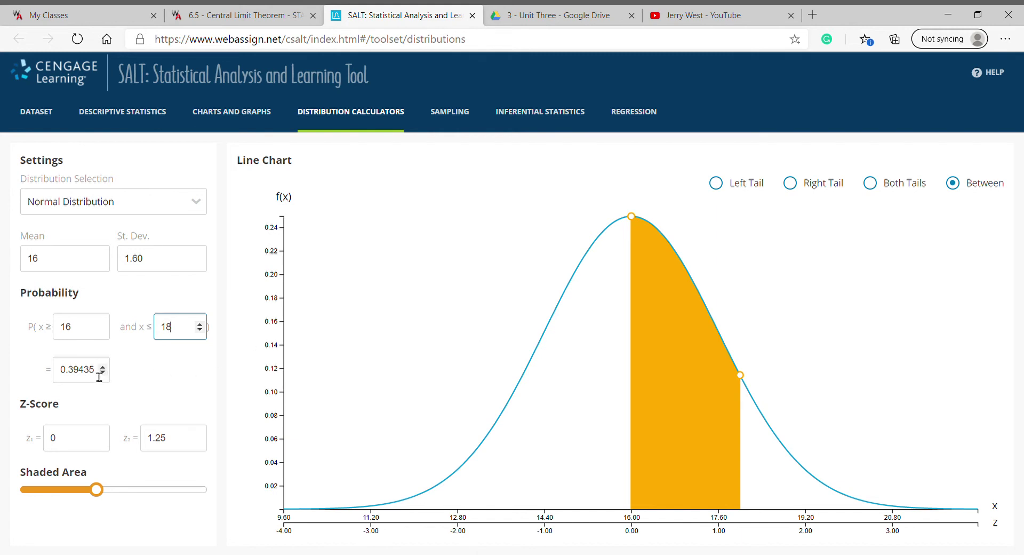
Copy the calculated probability into the part (a) probability answer of question 6 in WebAssign, rounded to four decimals as 0.3944
left_click_drag(99, 377, 63, 378)
key("ctrl+c")
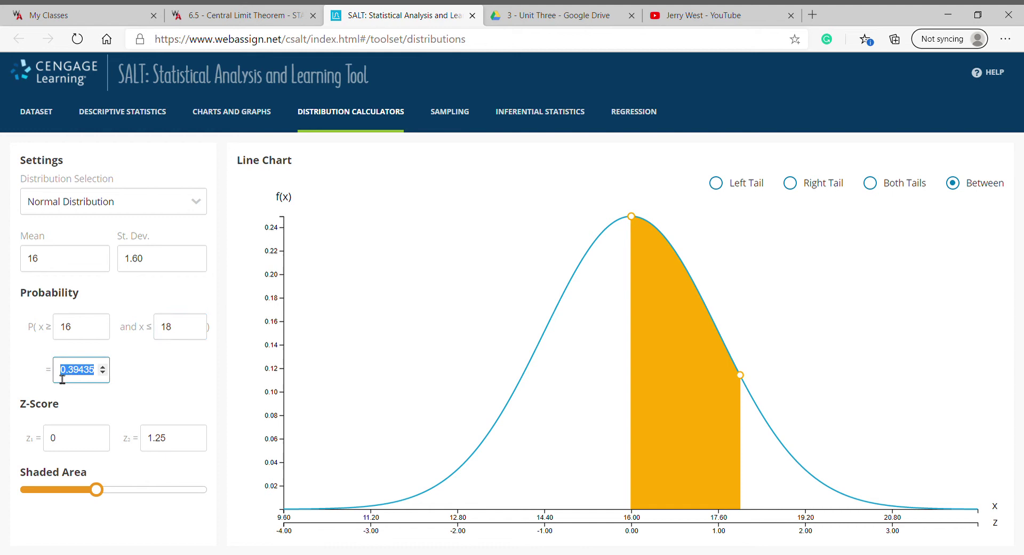
left_click(213, 15)
left_click(215, 214)
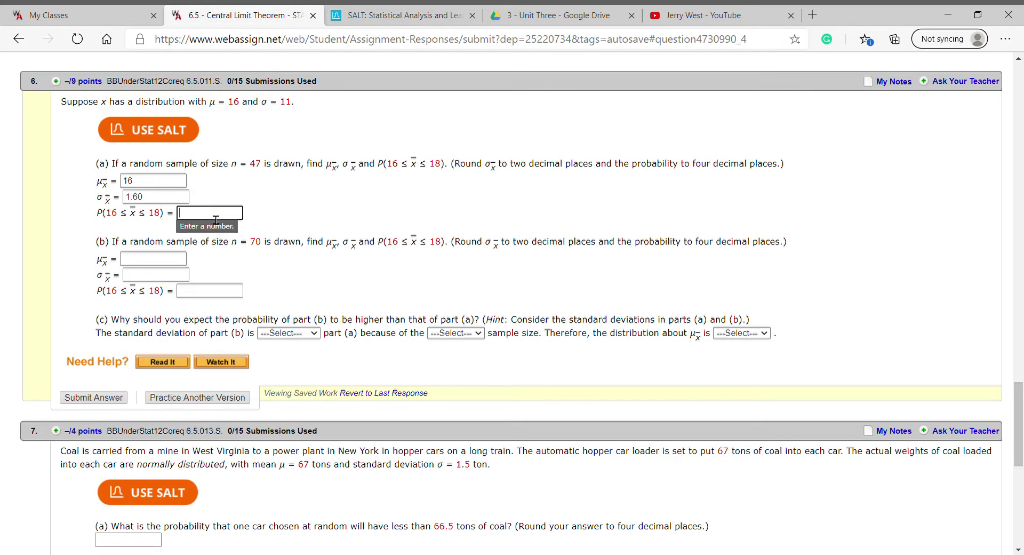
key("ctrl+v")
key("BackSpace")
key("BackSpace")
type("4")
left_click(237, 262)
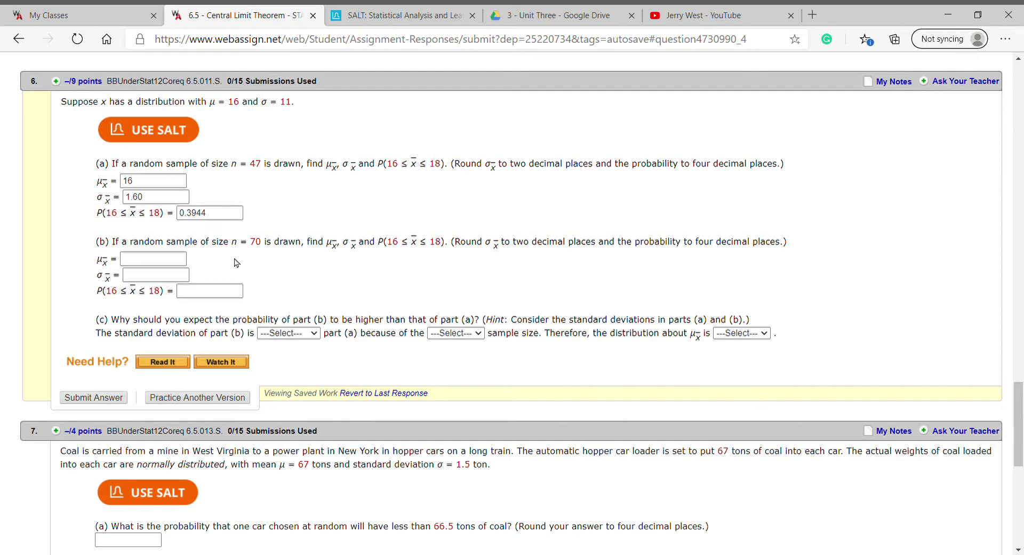
In question 6 part (b), enter 16 as the mean and 1.31 as the standard deviation of the sample mean
left_click(173, 265)
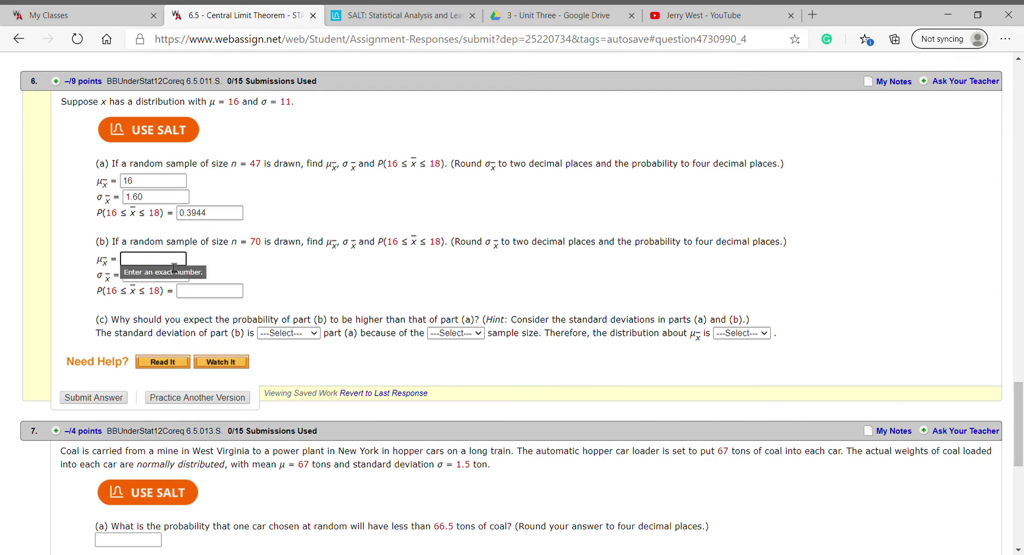
type("16")
left_click(217, 265)
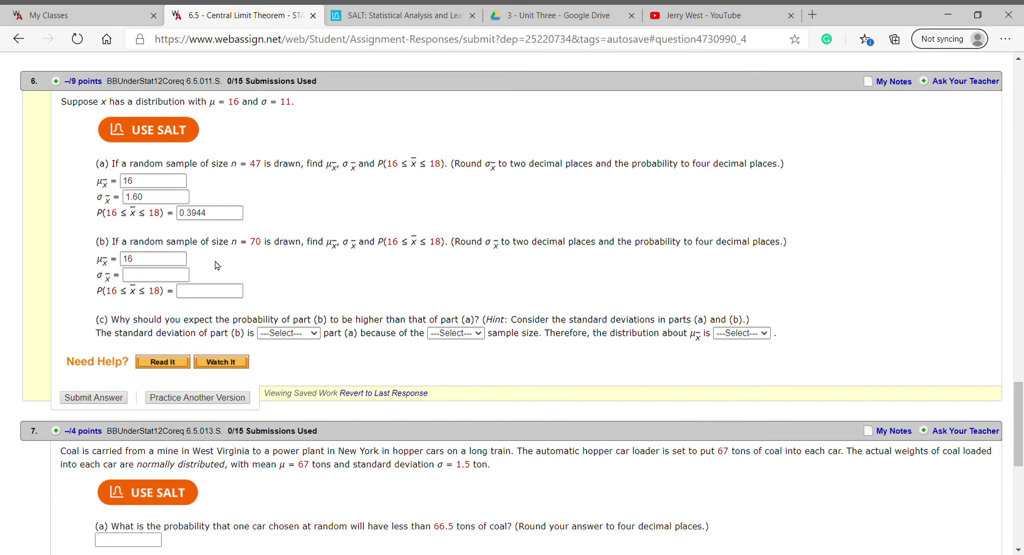
left_click(173, 278)
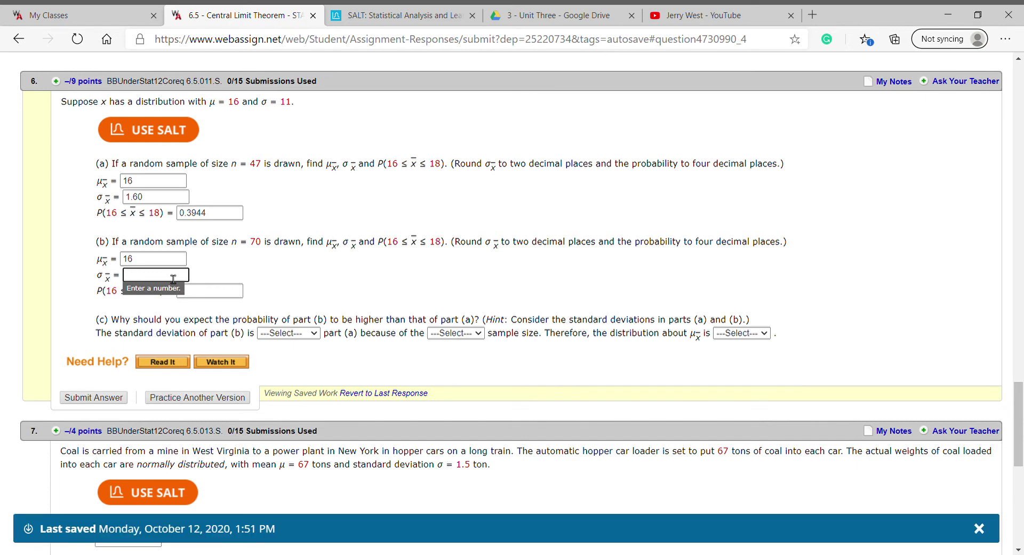
type("1.31")
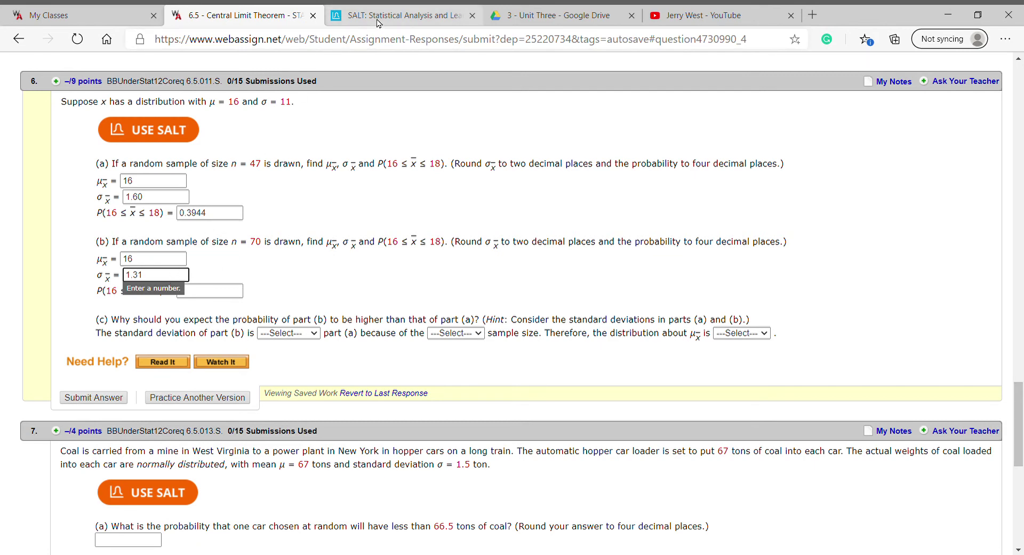
left_click(272, 285)
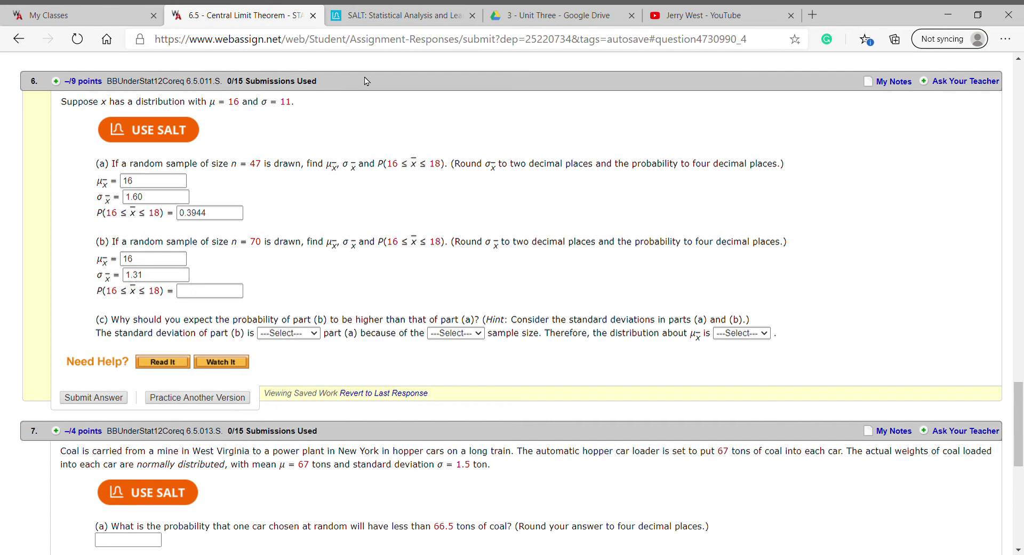
Switch back to the SALT calculator and change the normal distribution's standard deviation to 1.31
left_click(390, 16)
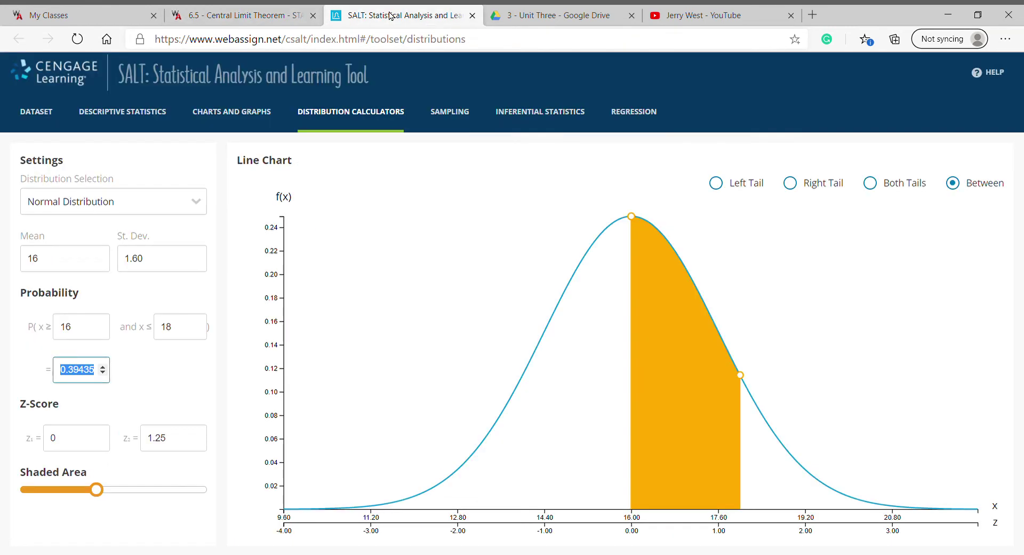
left_click(156, 263)
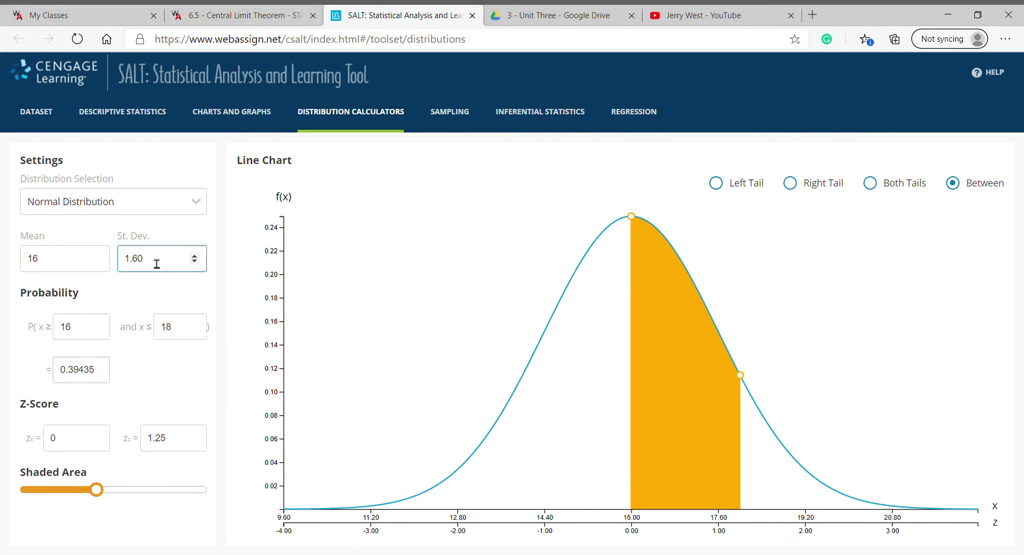
key("BackSpace")
key("BackSpace")
type("31")
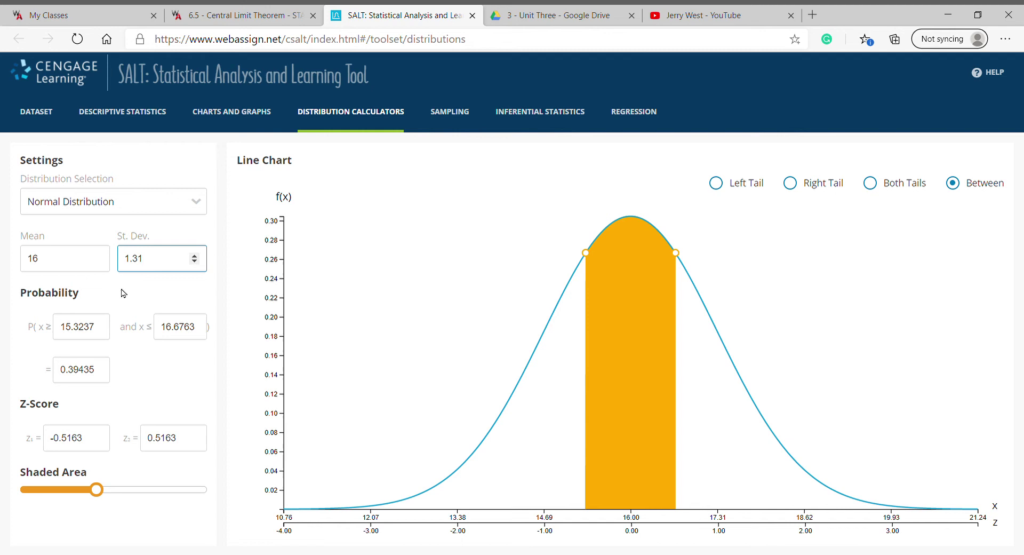
Reset the probability interval for the part (b) distribution to a lower bound of 16 and an upper bound of 18
left_click_drag(99, 327, 74, 337)
type("6")
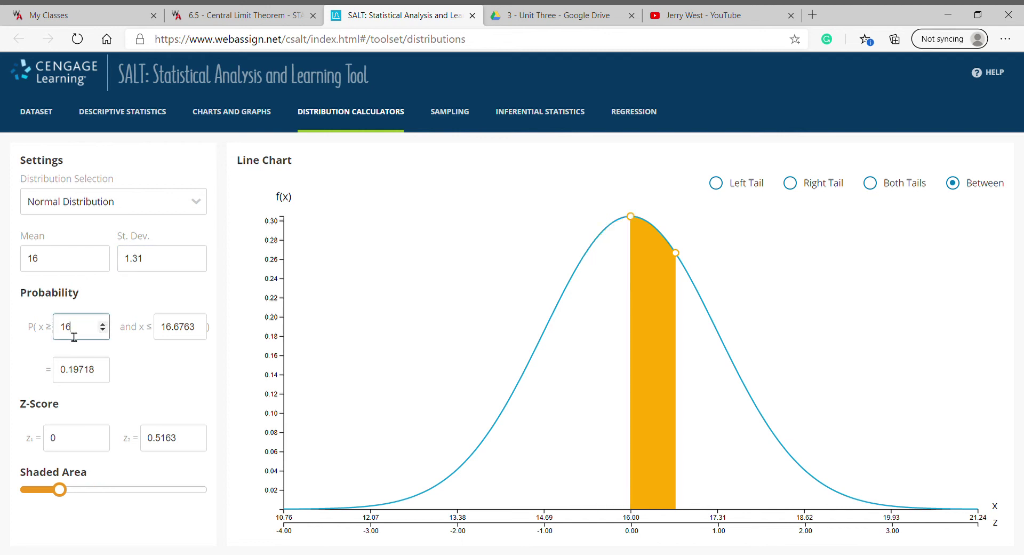
left_click(179, 334)
left_click_drag(166, 332, 246, 342)
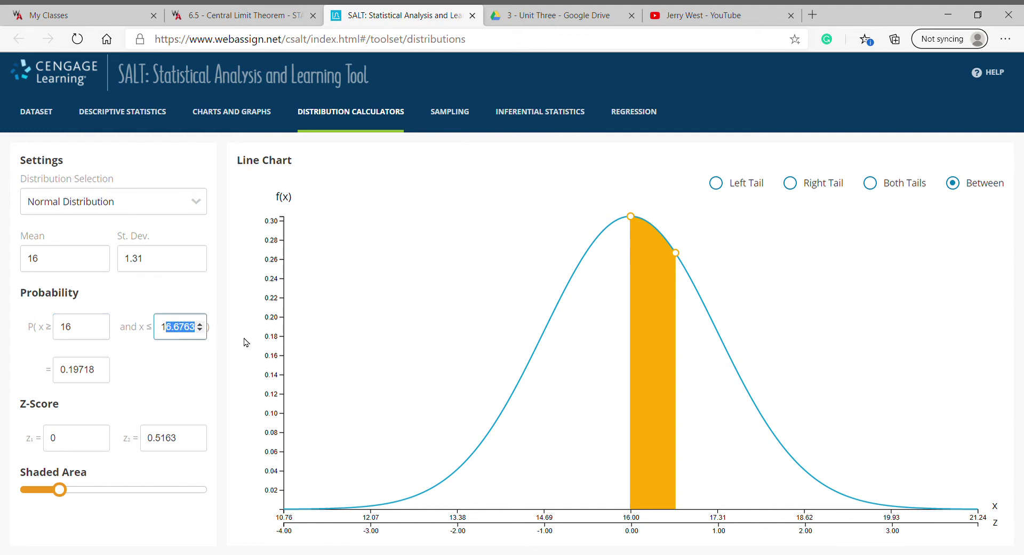
type("8")
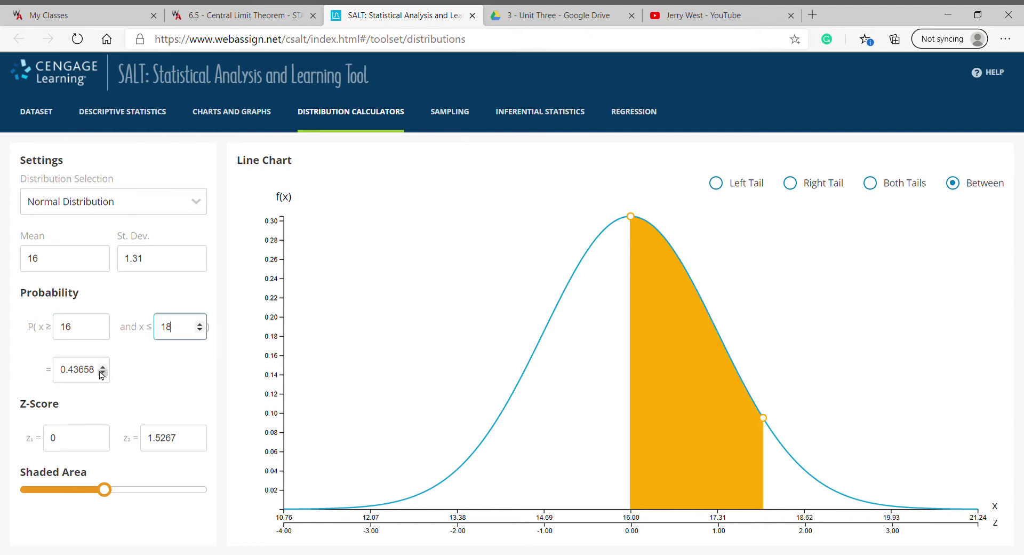
Copy the calculated probability into the part (b) probability answer of question 6 in WebAssign, rounded to four decimals as 0.4366
left_click_drag(101, 379, 68, 380)
key("ctrl+c")
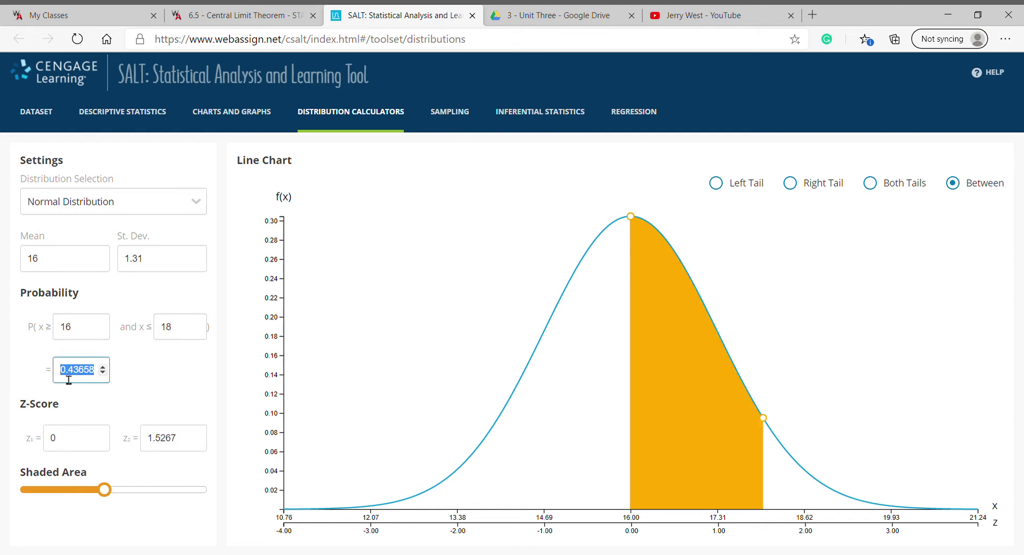
left_click(235, 16)
left_click(210, 293)
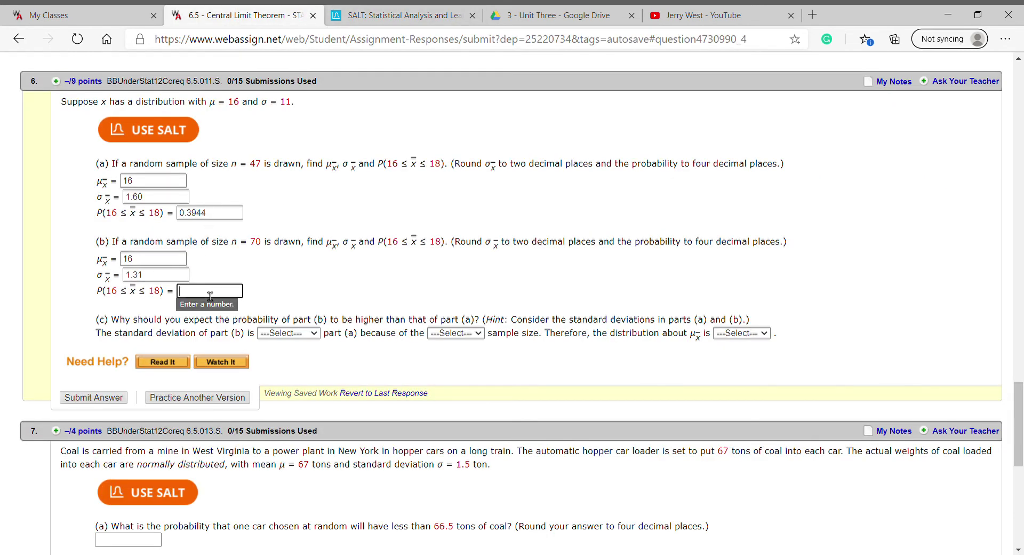
key("ctrl+v")
key("BackSpace")
key("BackSpace")
type("6")
left_click(299, 287)
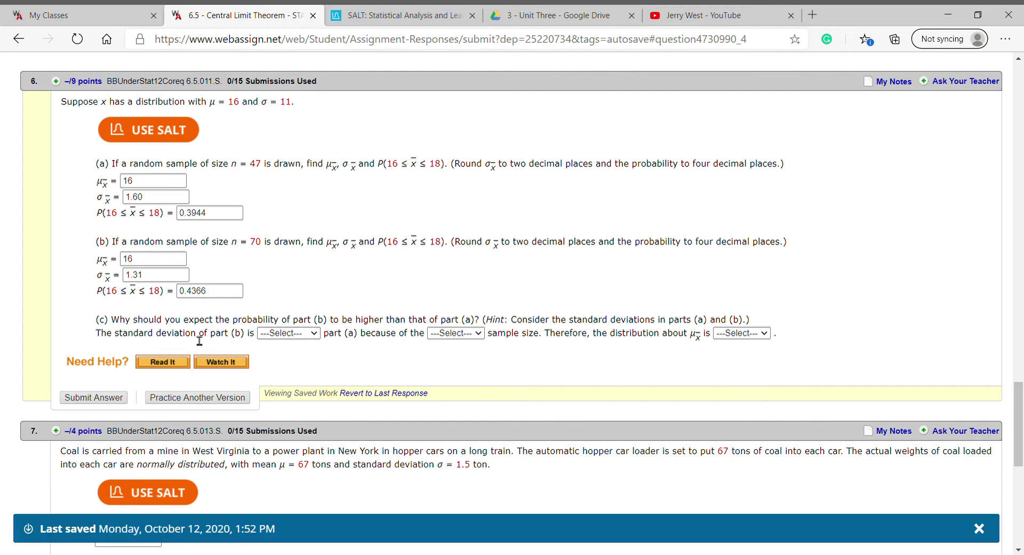
Complete question 6 part (c) with "smaller than", "larger" and "wider" for its three blanks, and submit the question's answers
left_click(315, 335)
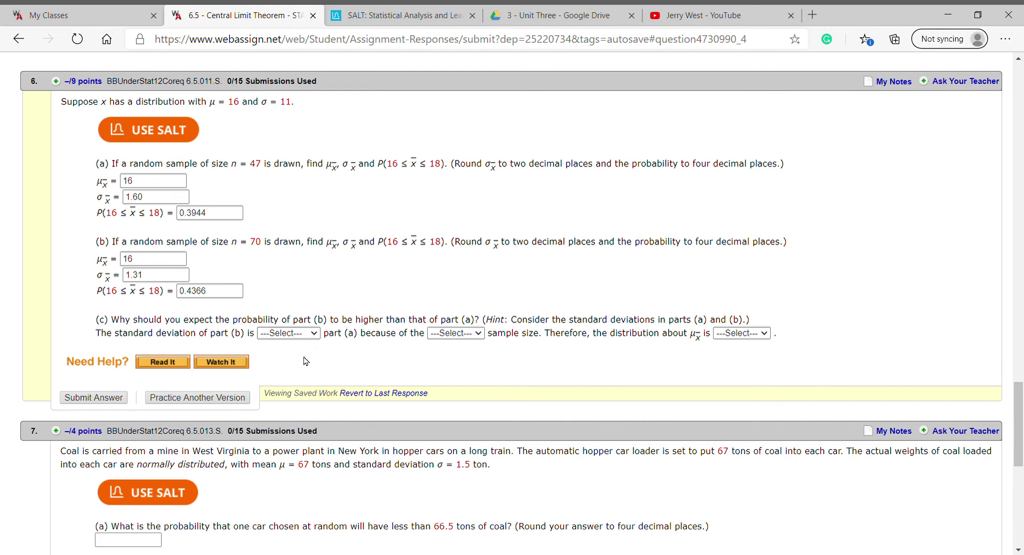
left_click(307, 362)
key("Tab")
key("Down")
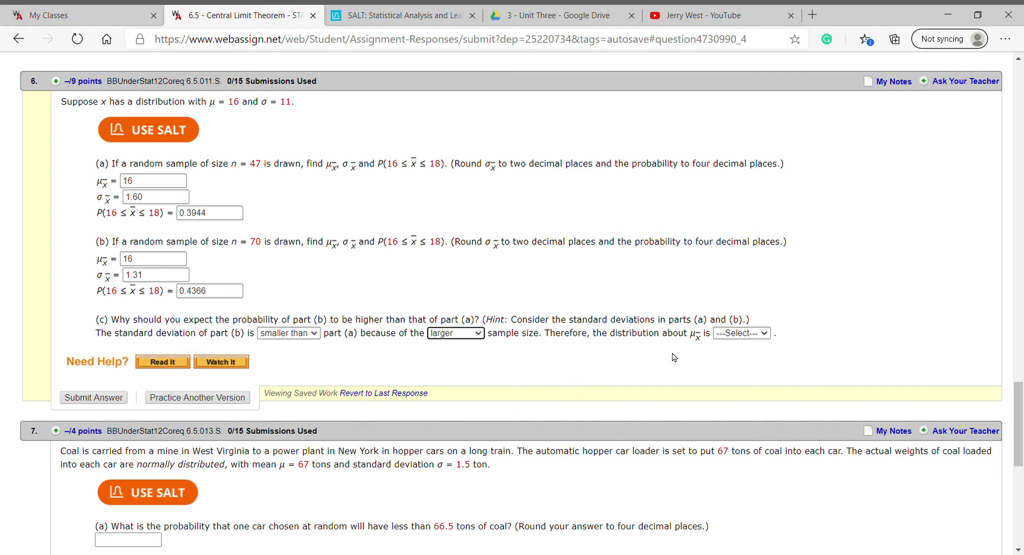
left_click(767, 335)
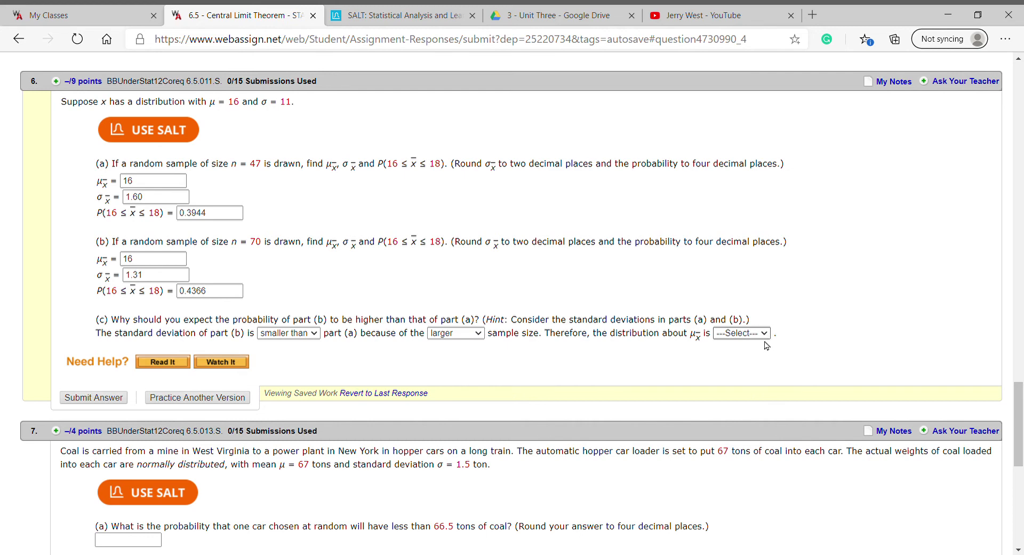
key("w")
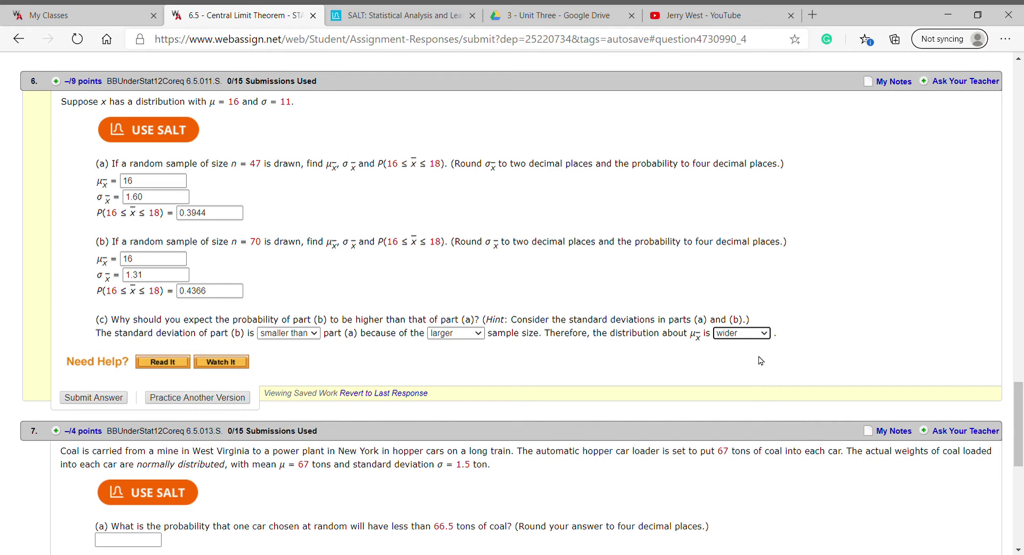
left_click(95, 398)
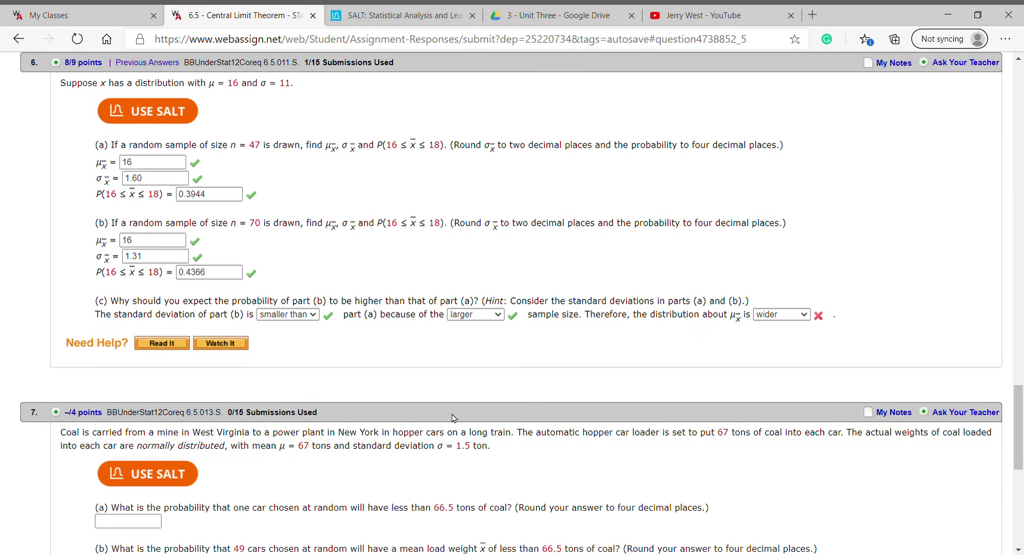
Change the final choice in question 6 part (c) to "narrower" and resubmit the question
left_click(809, 318)
left_click(790, 363)
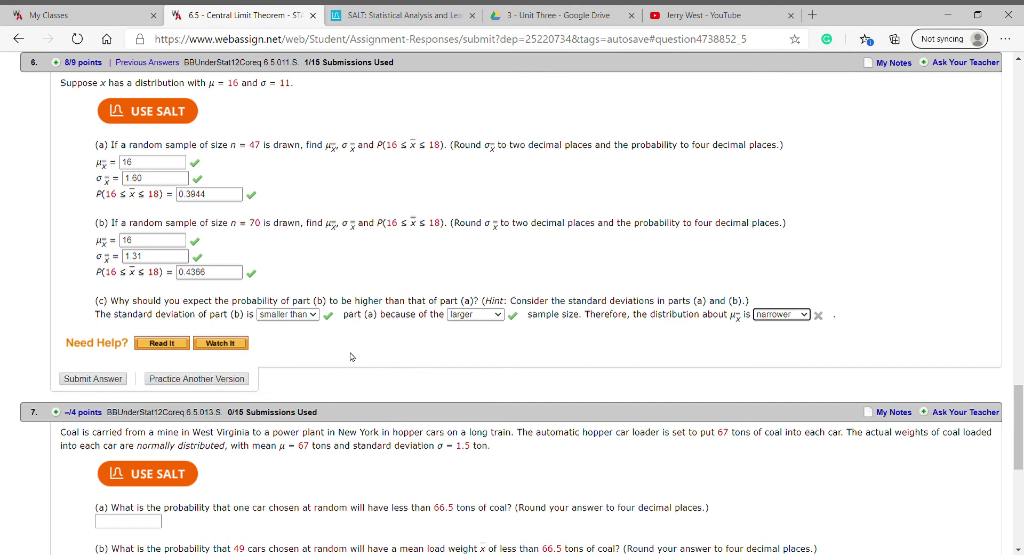
left_click(106, 381)
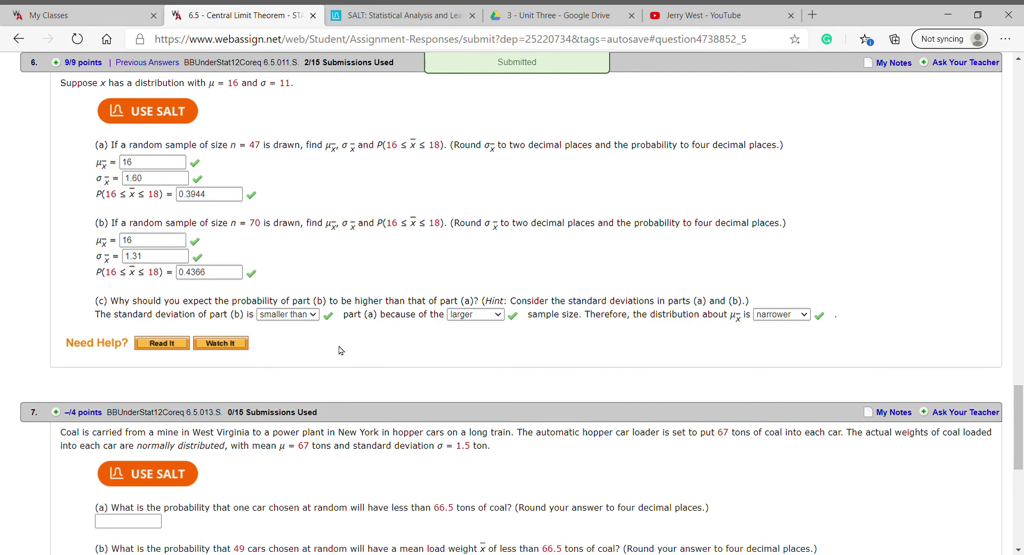
Go to question 7 on the coal hopper cars and read its parts (a) to (c) with their answer options
scroll(341, 350, "down", 5)
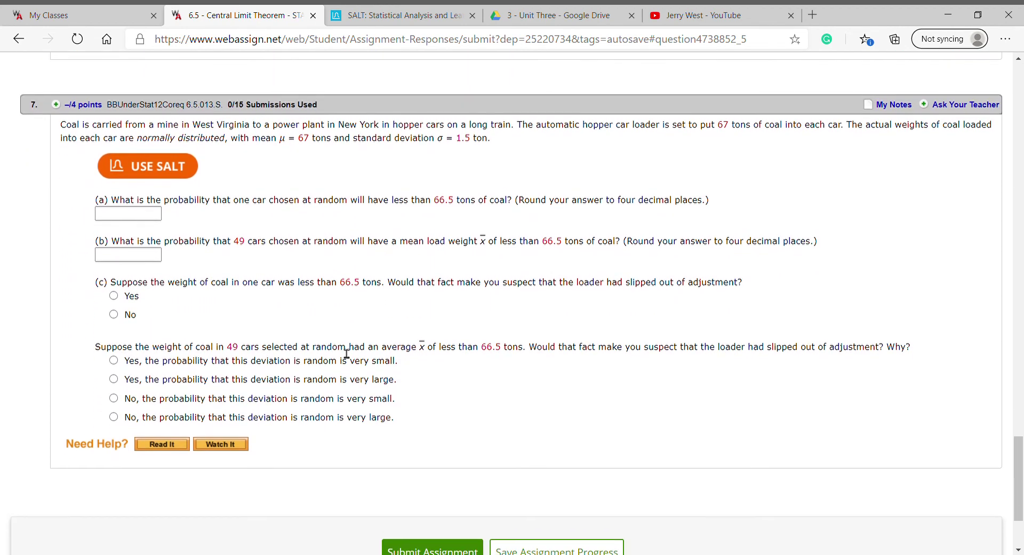
scroll(342, 351, "down", 1)
scroll(347, 353, "down", 1)
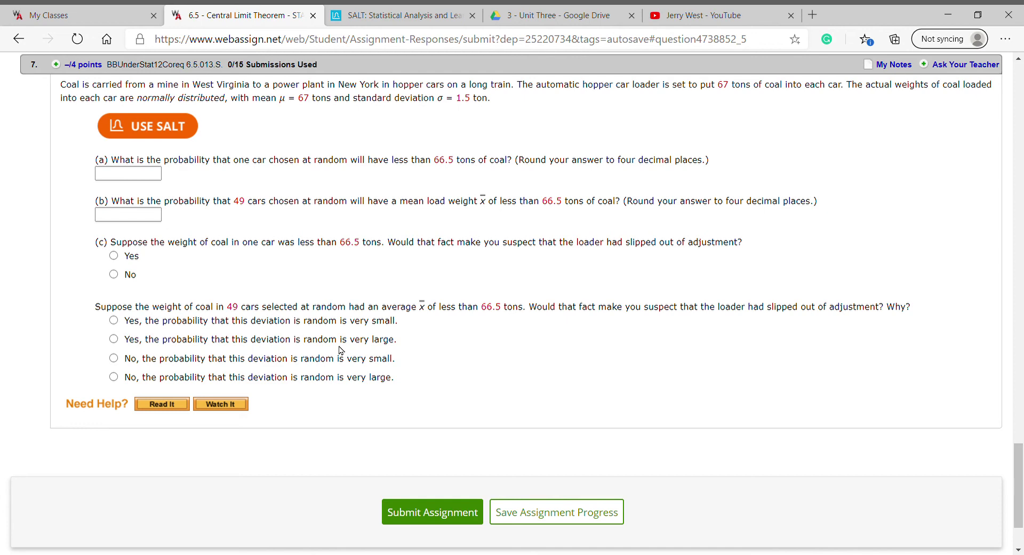
scroll(644, 354, "up", 1)
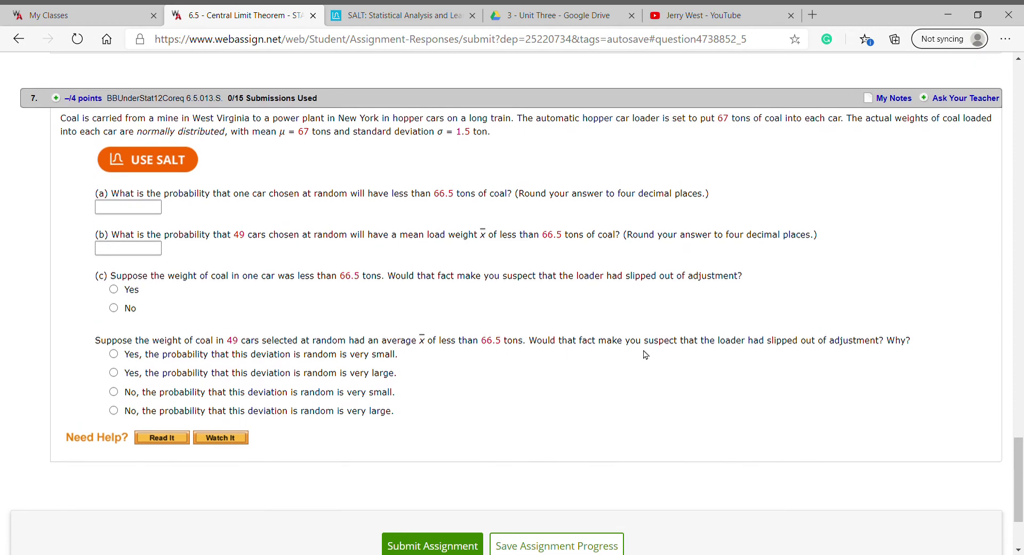